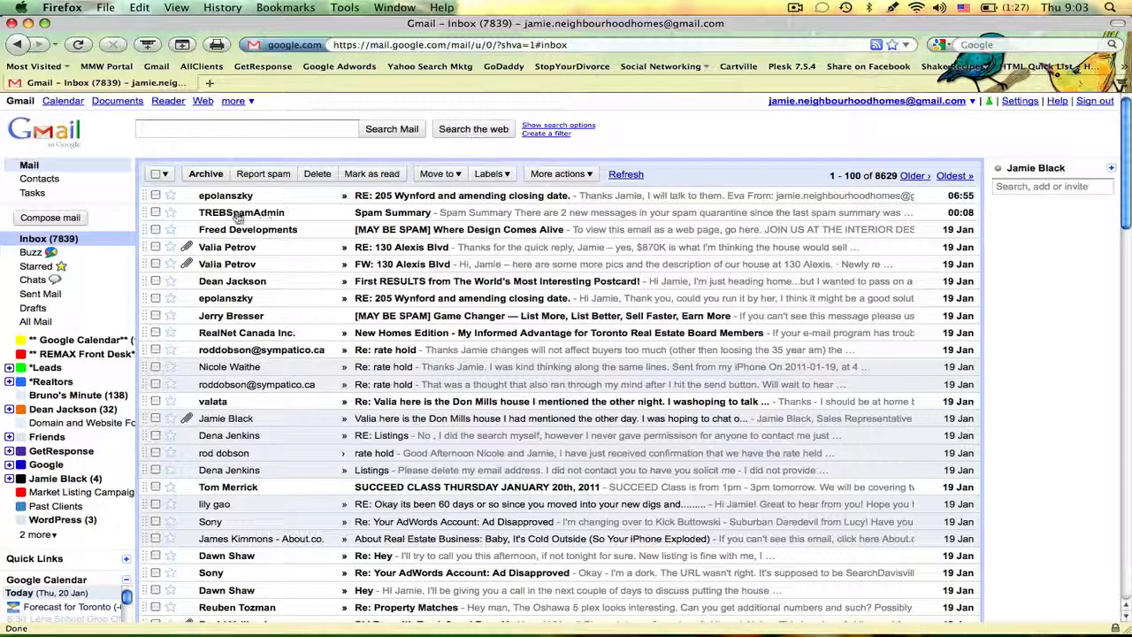
# - Open the Spam Summary message from TREBSpamAdmin and always display images from this sender
pyautogui.moveTo(243, 217)
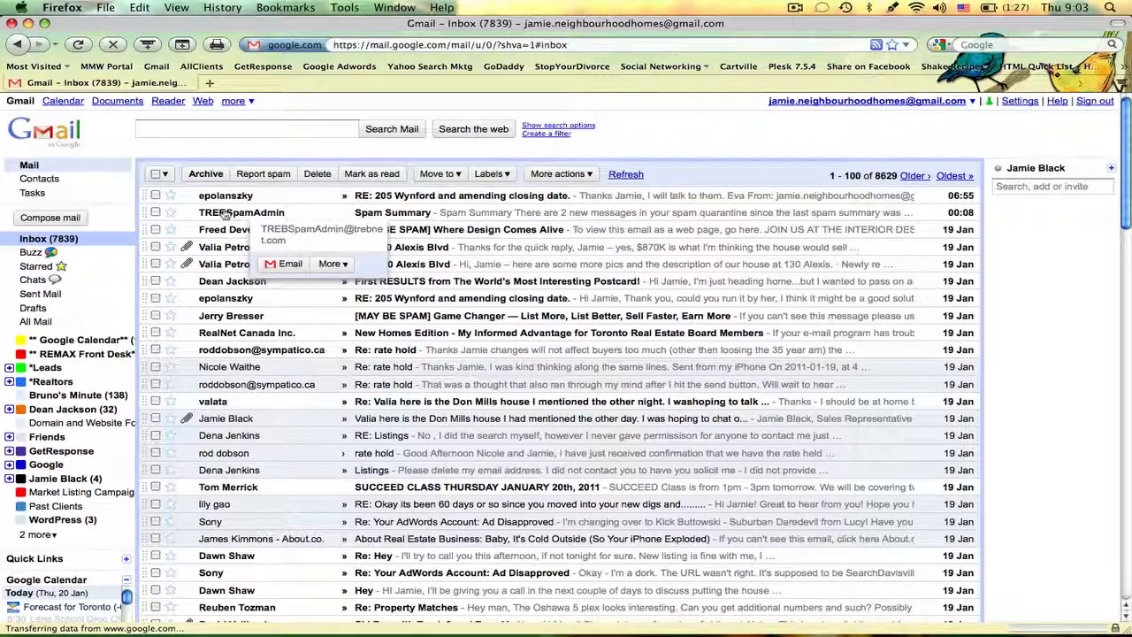
pyautogui.click(387, 213)
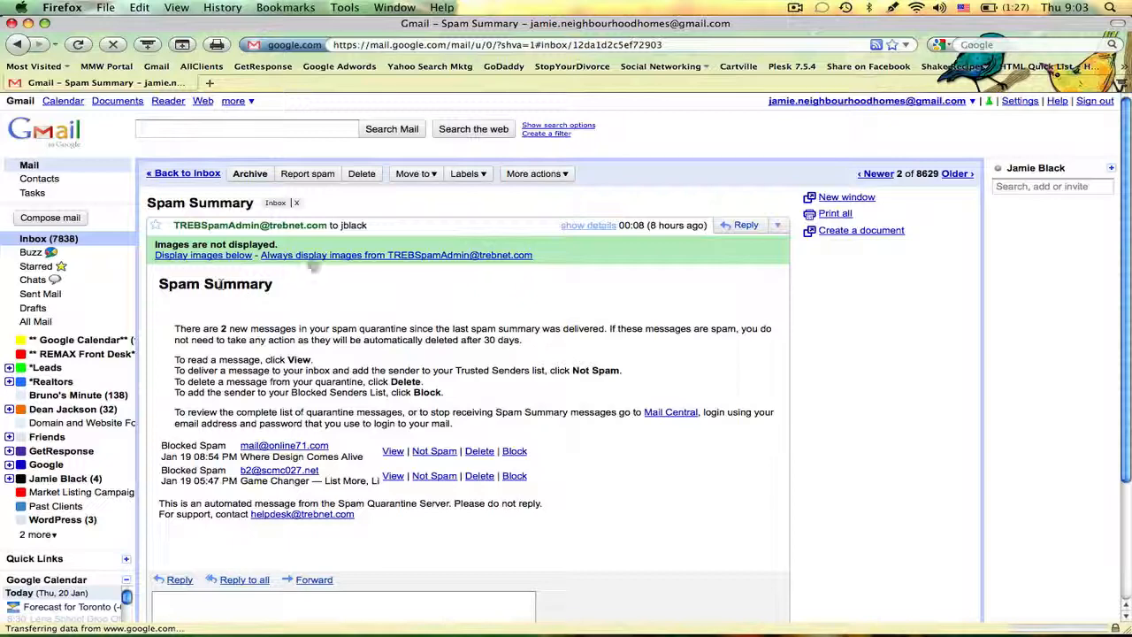
pyautogui.click(327, 257)
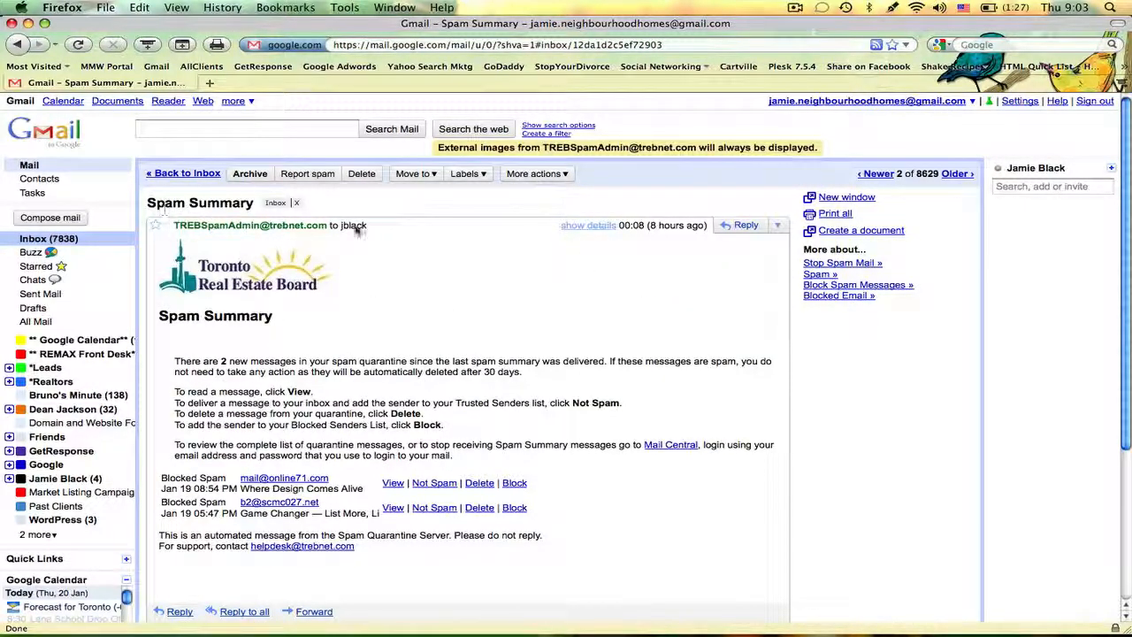
# - Start creating a filter and set its subject criterion to "Spam Summary", copied from the open message
pyautogui.click(545, 133)
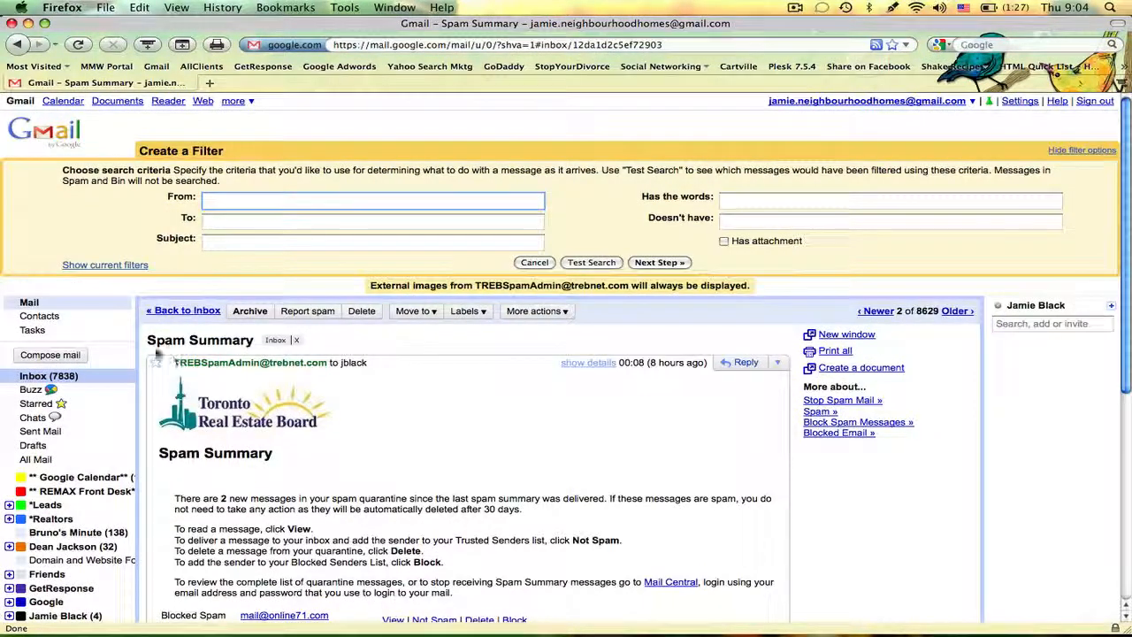
pyautogui.moveTo(148, 344); pyautogui.dragTo(235, 347)
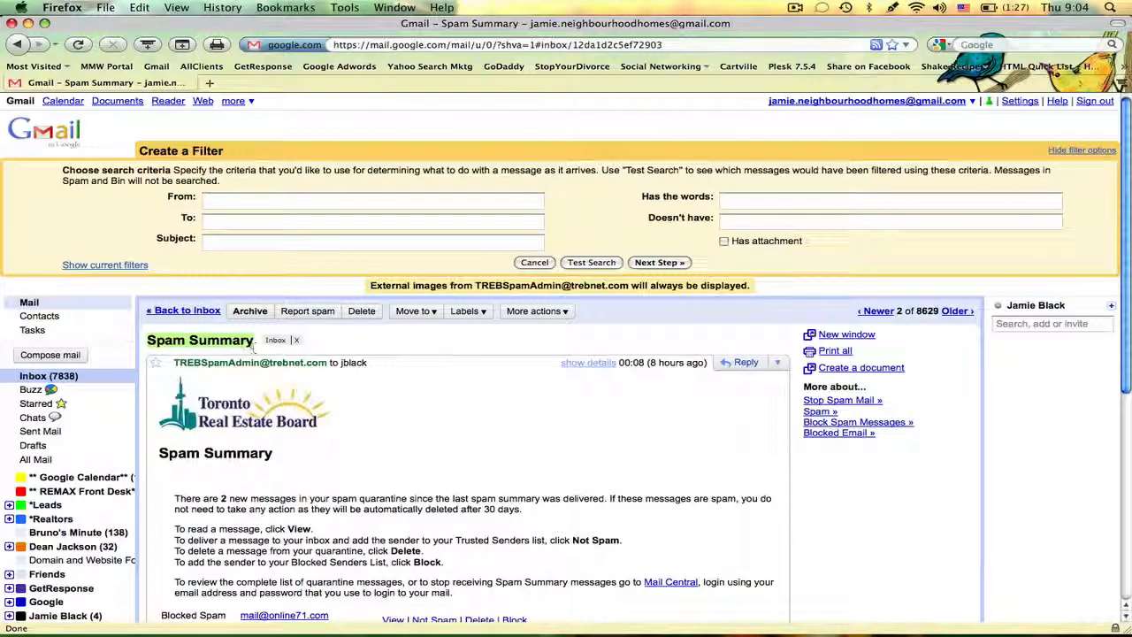
pyautogui.rightClick(253, 347)
pyautogui.click(273, 352)
pyautogui.click(285, 246)
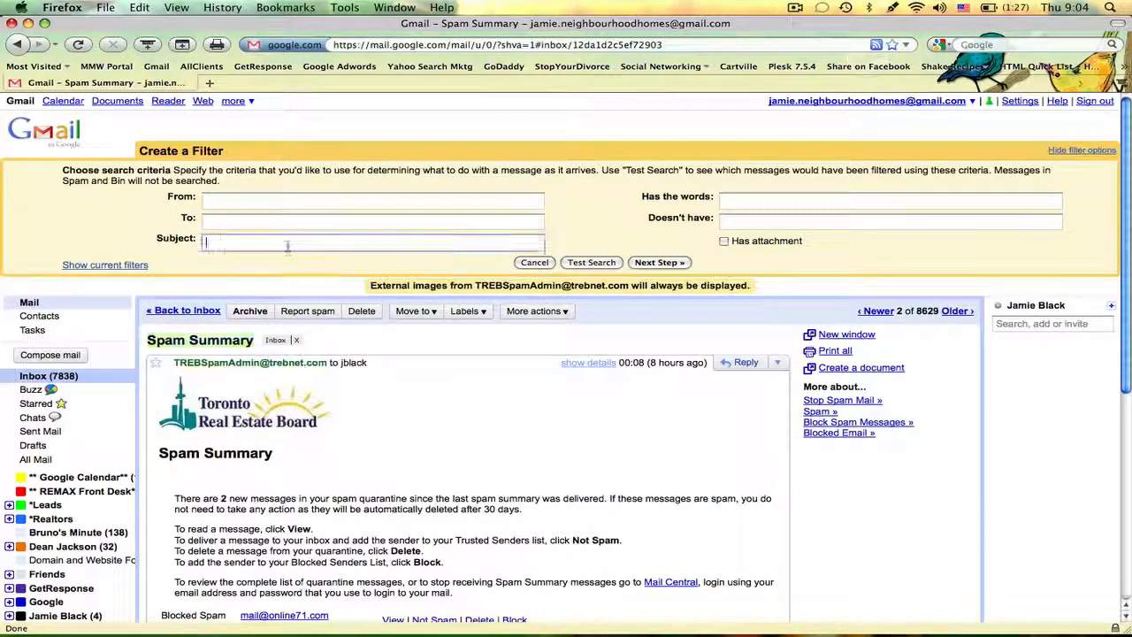
pyautogui.rightClick(290, 244)
pyautogui.click(333, 305)
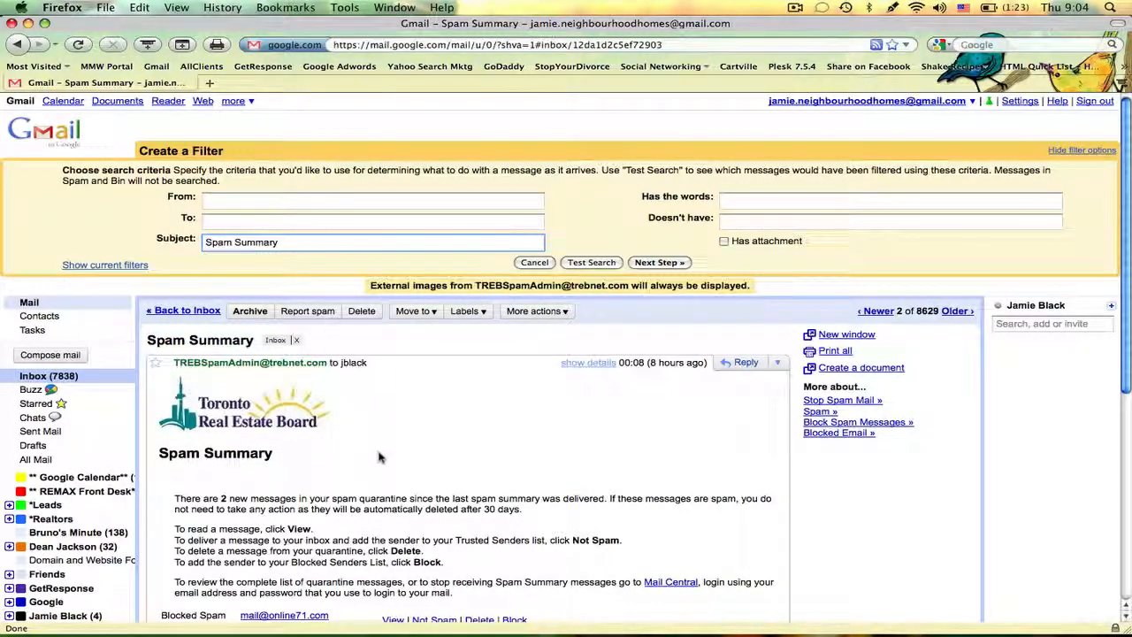
# - Copy the sender's e-mail address from the message into the filter's From criterion
pyautogui.click(326, 435)
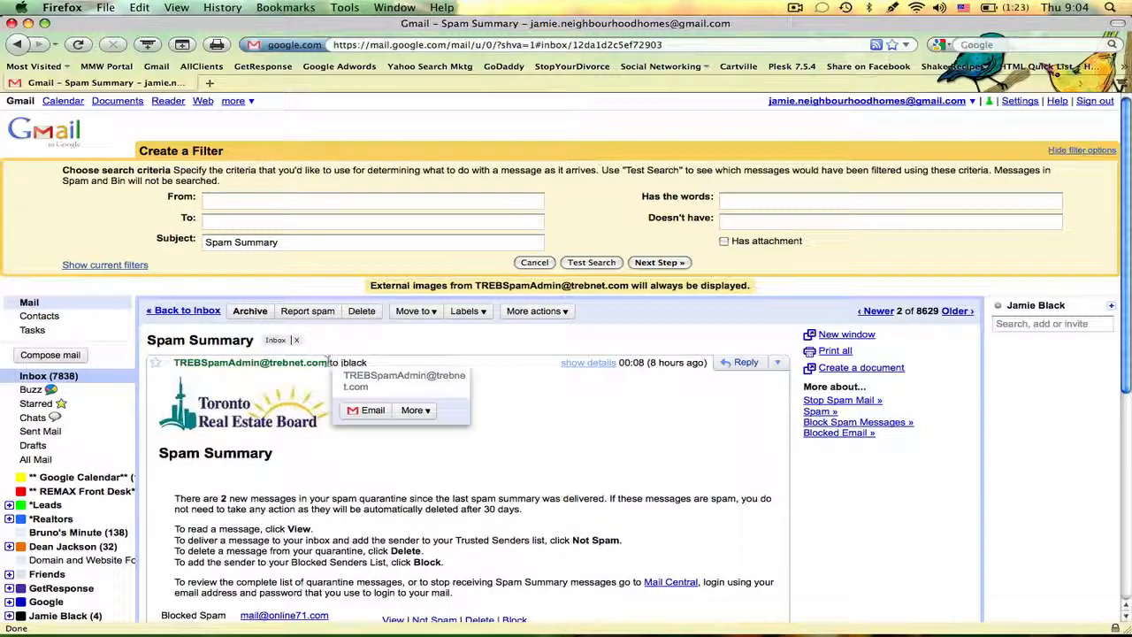
pyautogui.rightClick(177, 363)
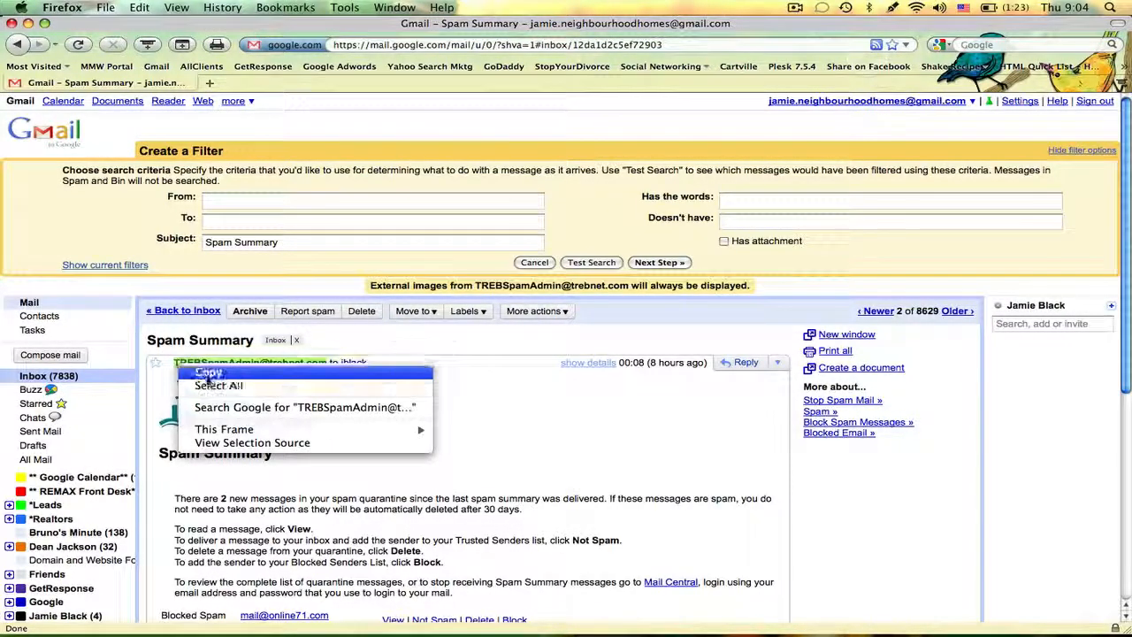
pyautogui.click(213, 372)
pyautogui.rightClick(281, 200)
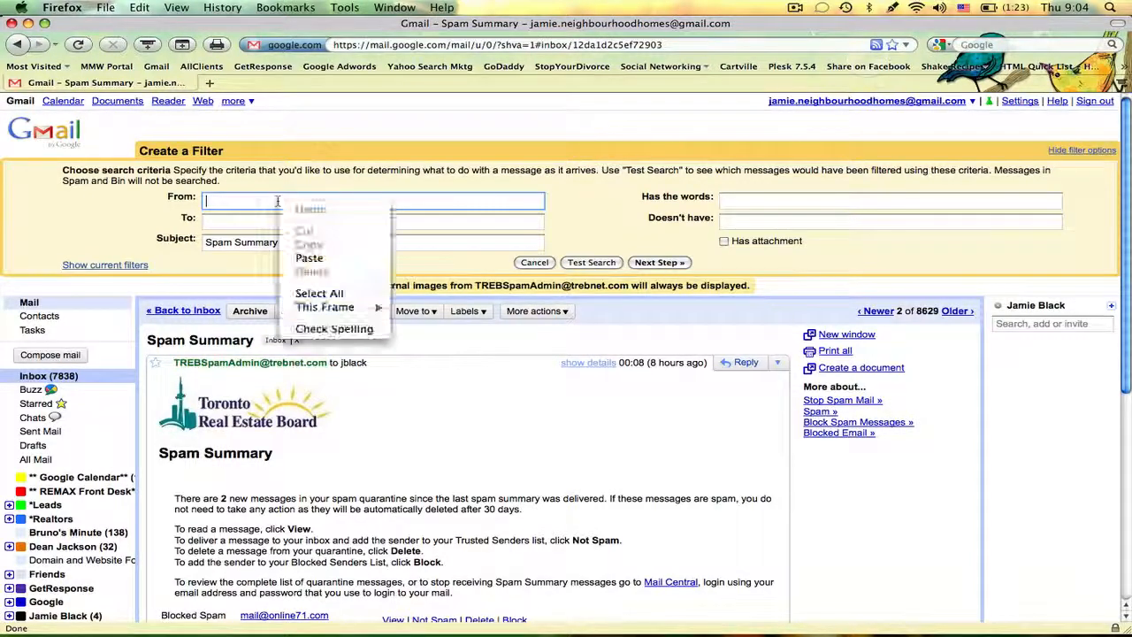
pyautogui.click(315, 256)
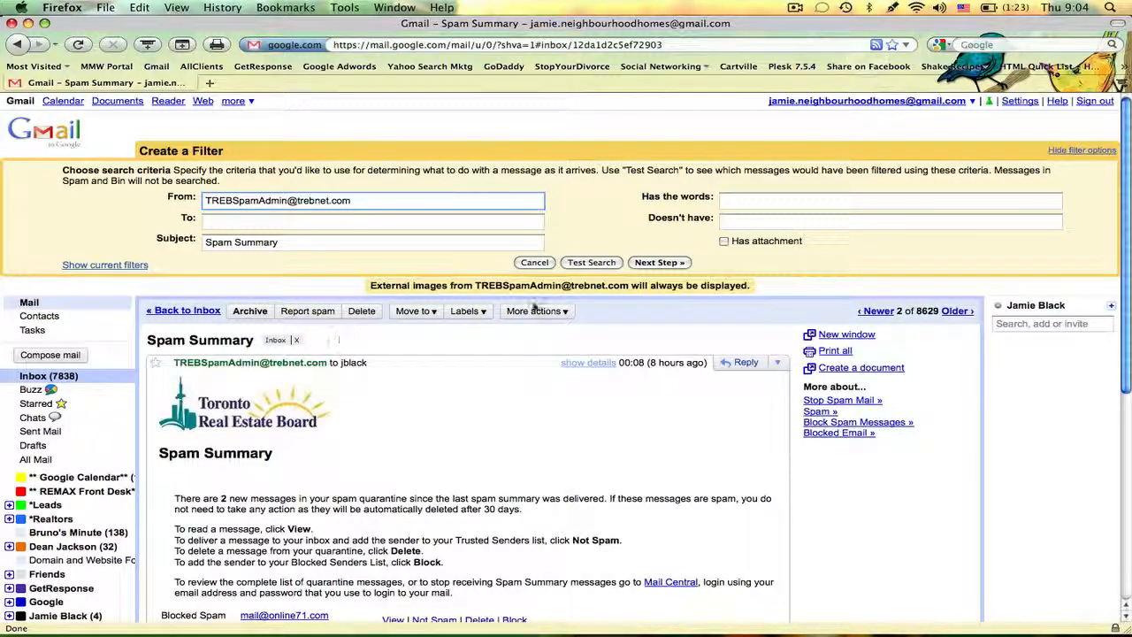
# - Continue to the filter actions and have matching messages skip the inbox
pyautogui.click(657, 263)
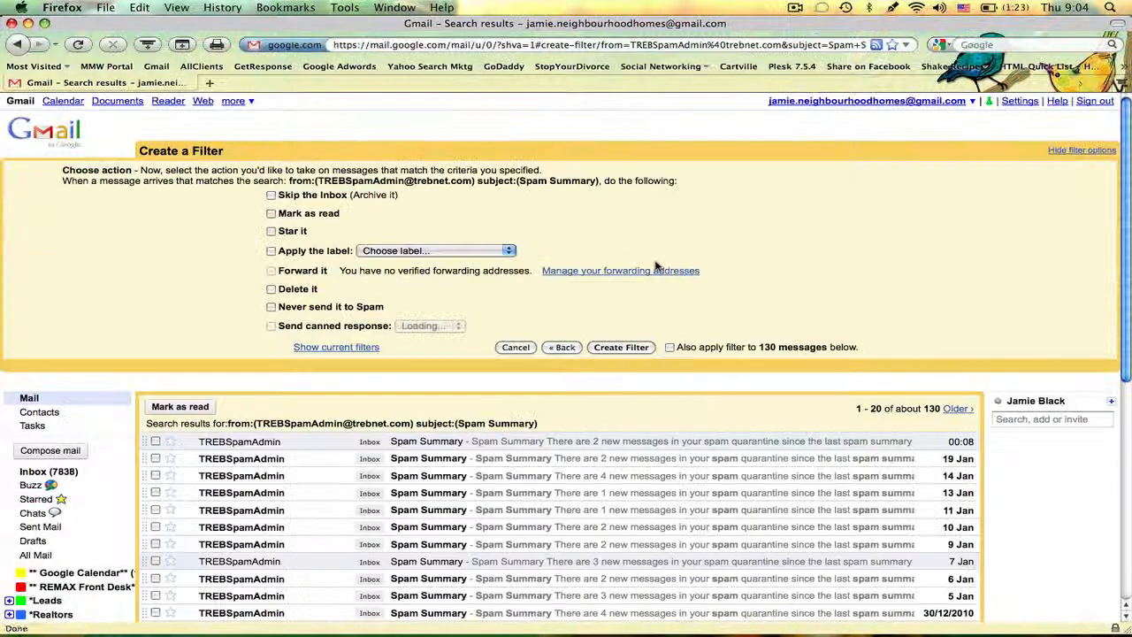
pyautogui.scroll(-2, 594, 505)
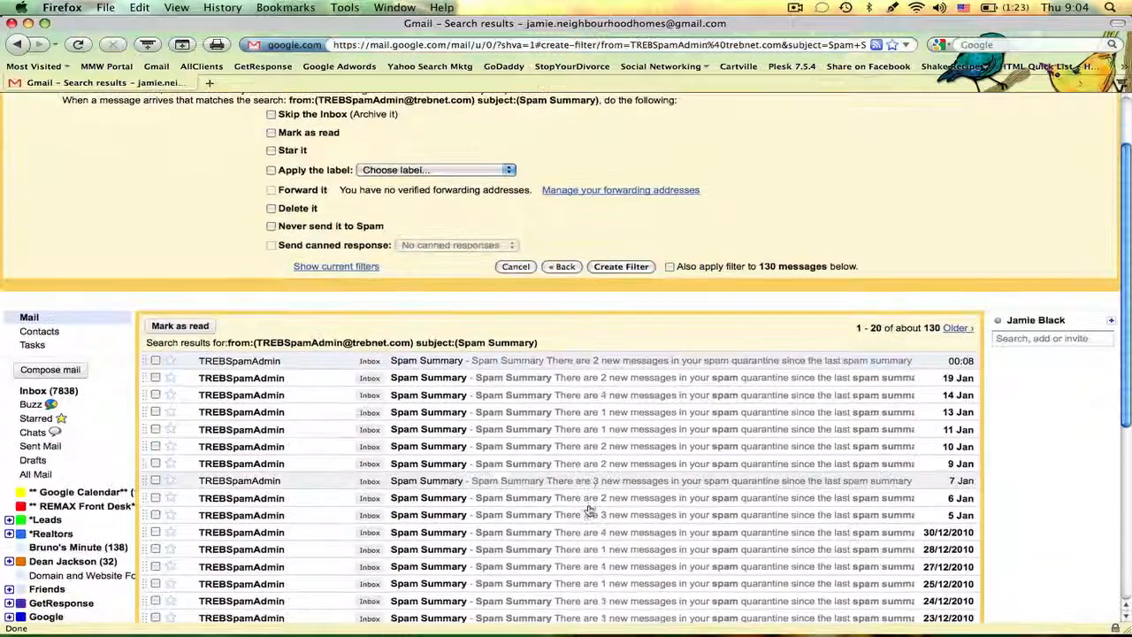
pyautogui.scroll(2, 590, 507)
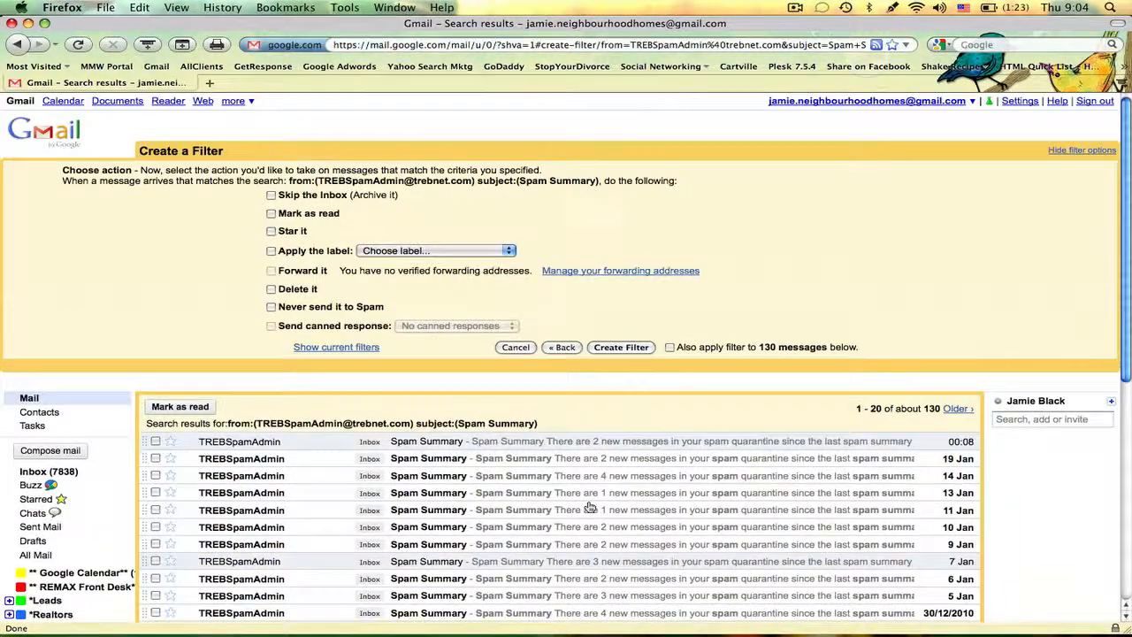
pyautogui.click(272, 195)
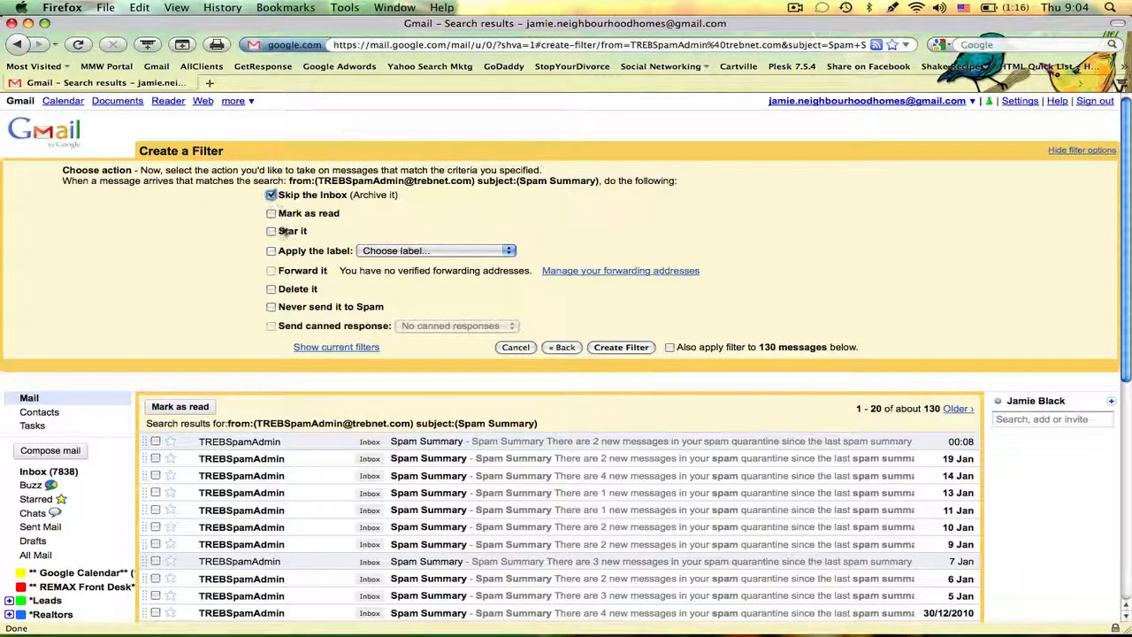
# - Have the filter apply a new label named "Treb Spam Summary"
pyautogui.click(272, 252)
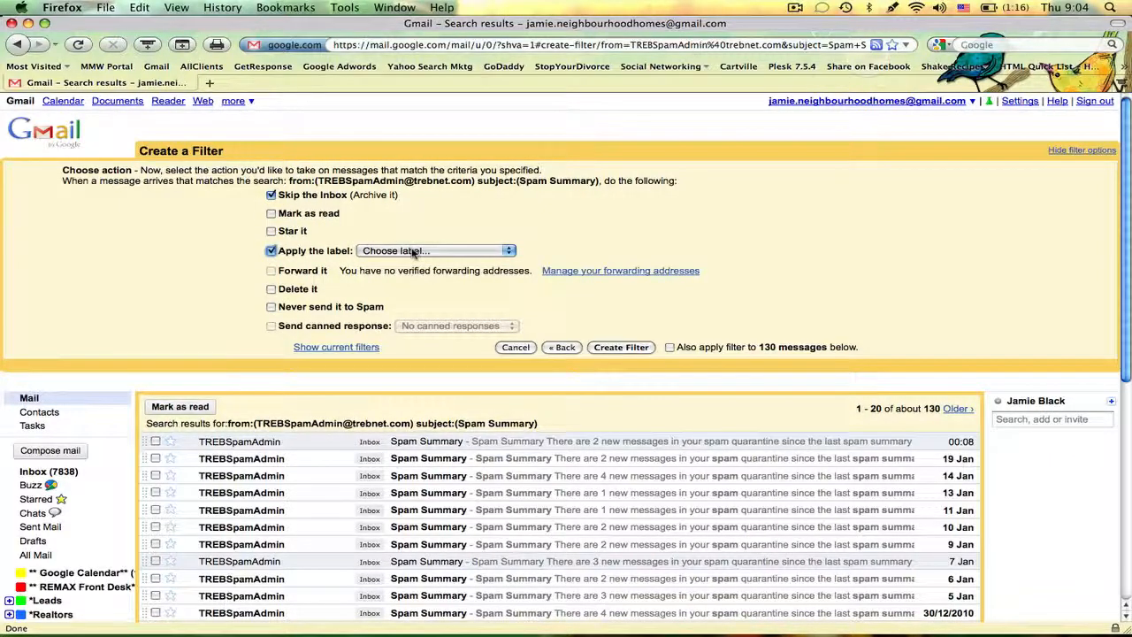
pyautogui.click(413, 251)
pyautogui.scroll(-6, 413, 434)
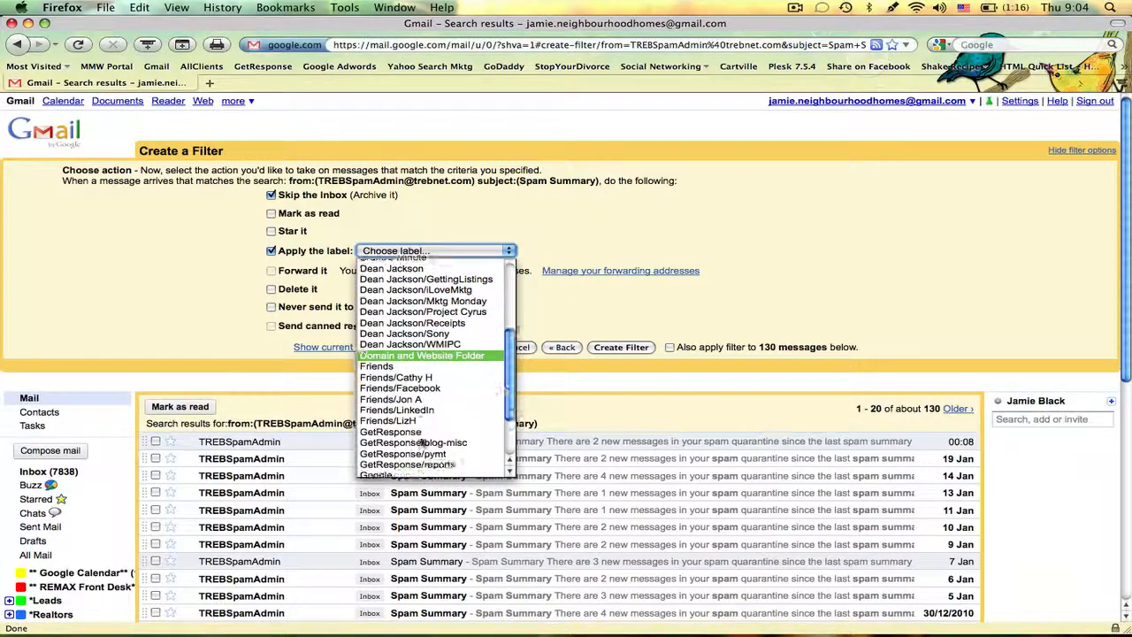
pyautogui.scroll(8, 413, 459)
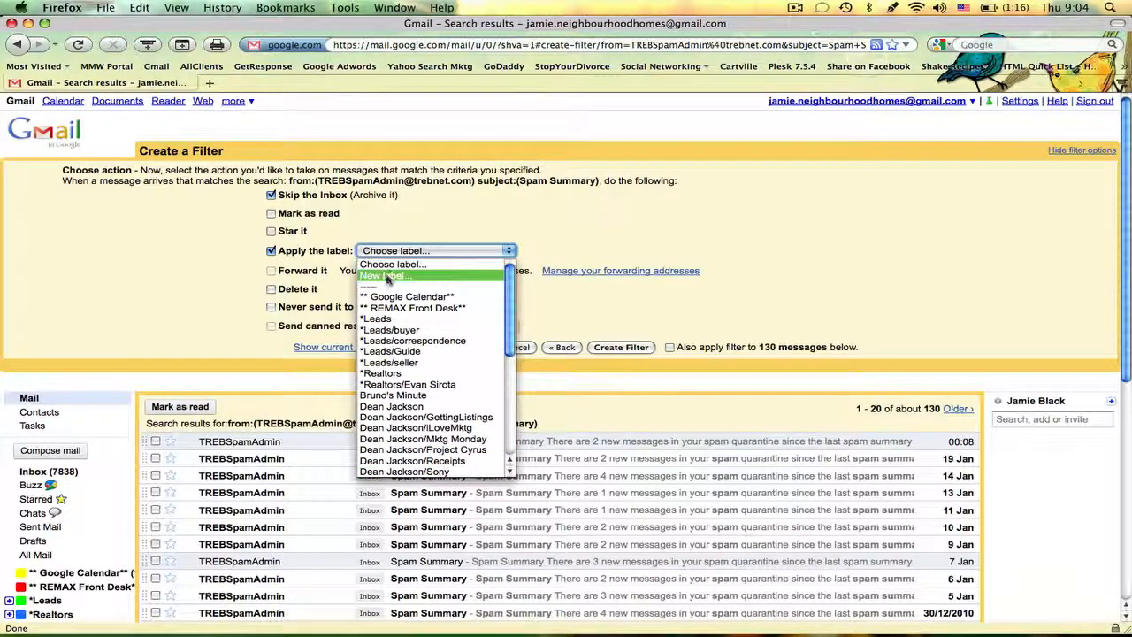
pyautogui.click(386, 276)
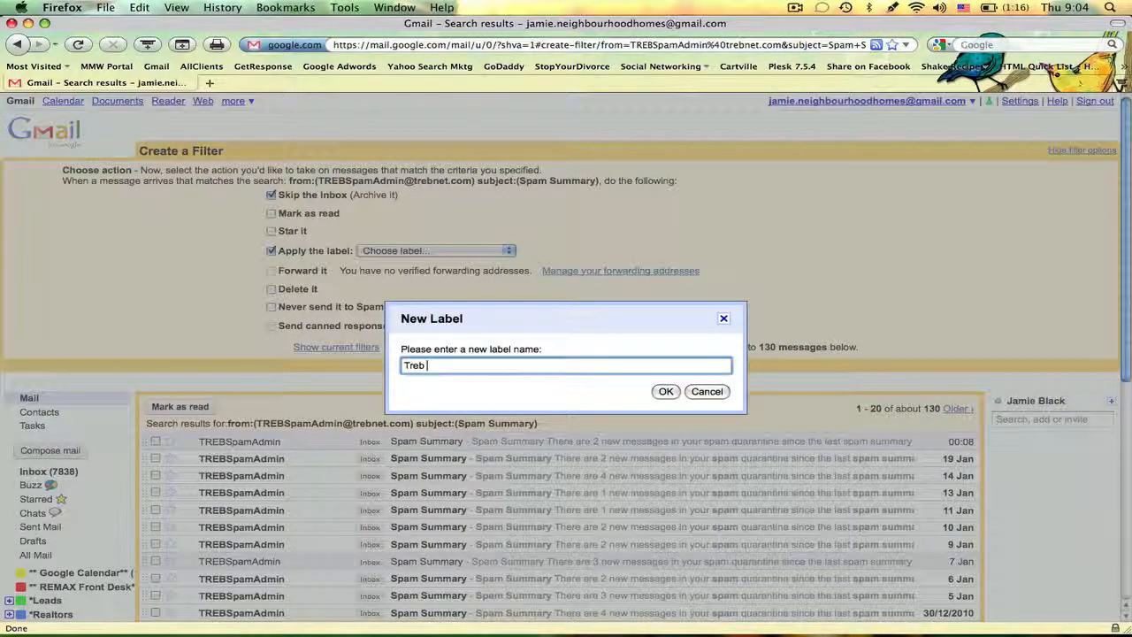
pyautogui.write('Treb Spam Summary')
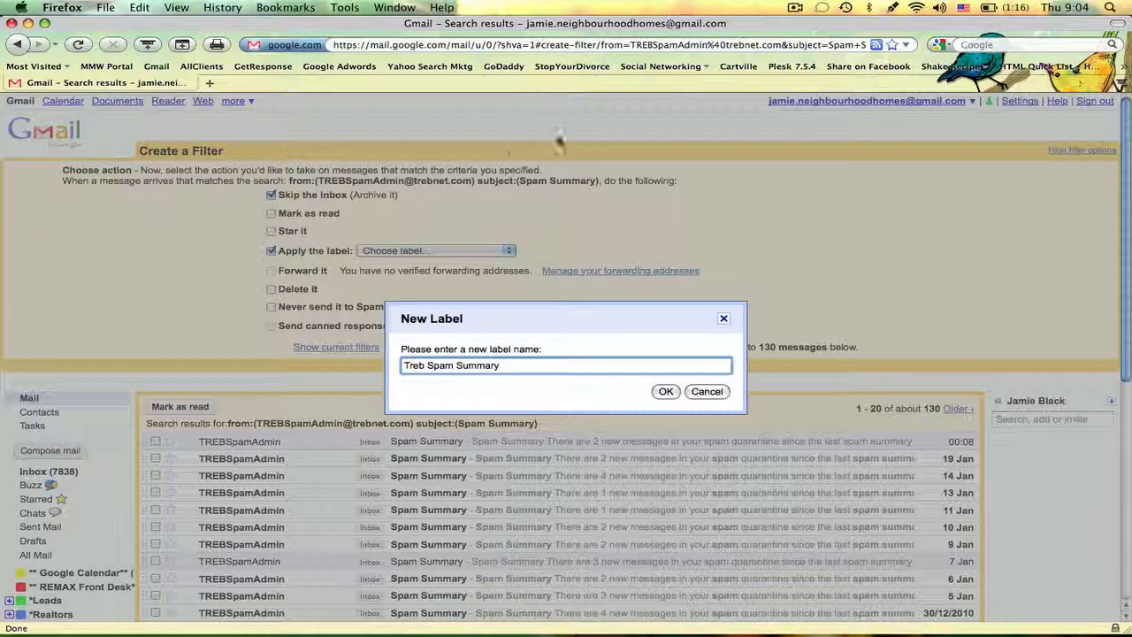
pyautogui.click(665, 392)
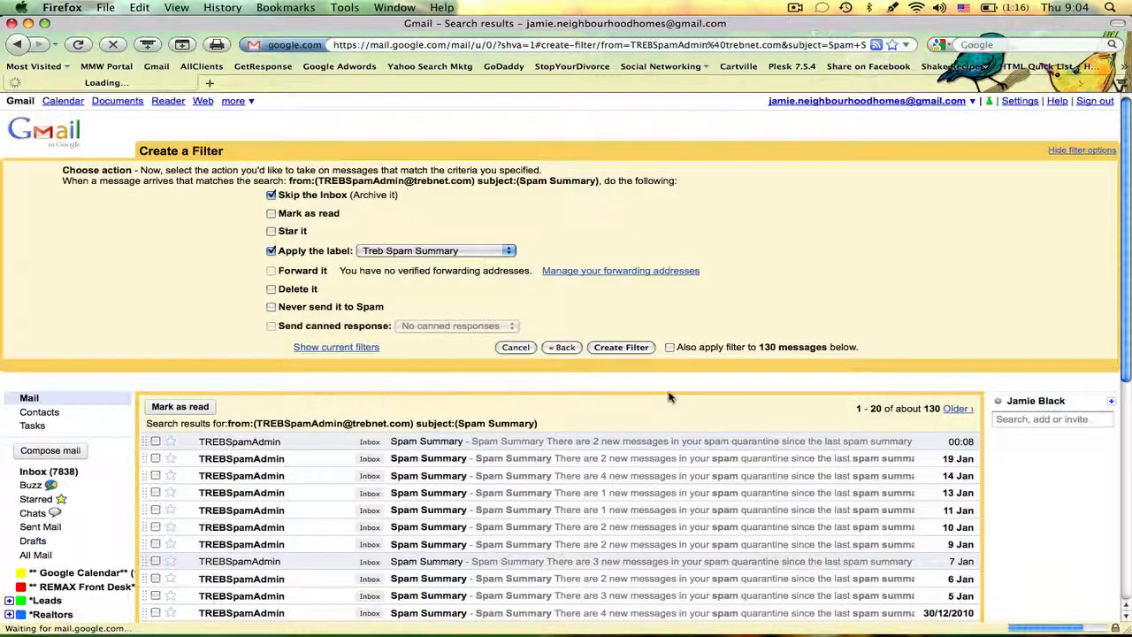
# - Review the available labels for the filter and pick Treb Spam Summary
pyautogui.click(477, 252)
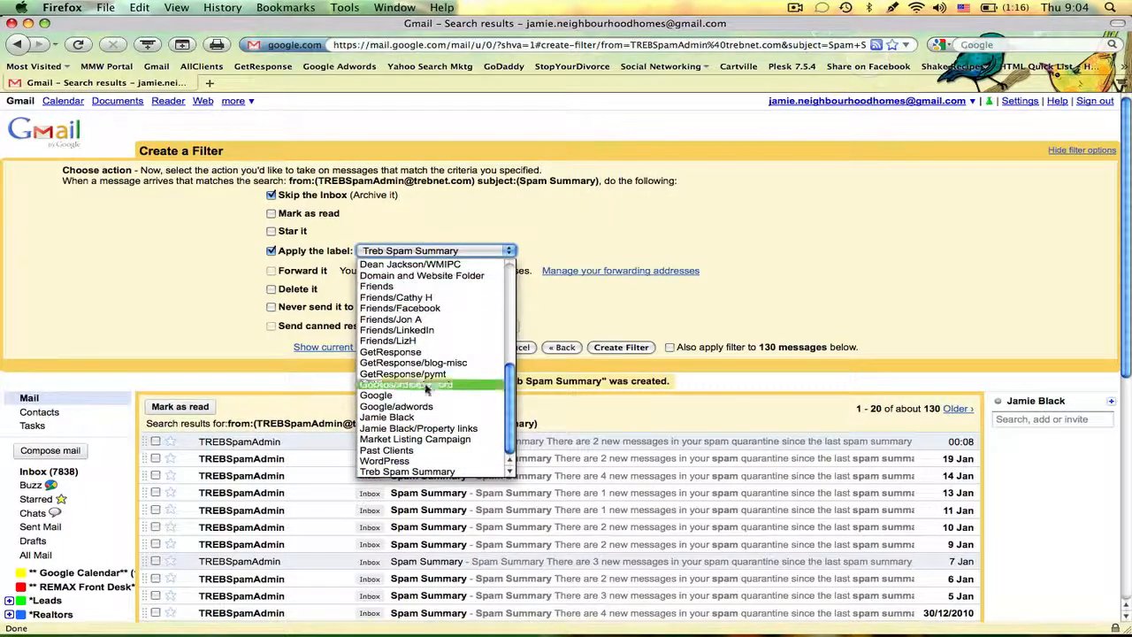
pyautogui.moveTo(508, 444); pyautogui.dragTo(520, 334)
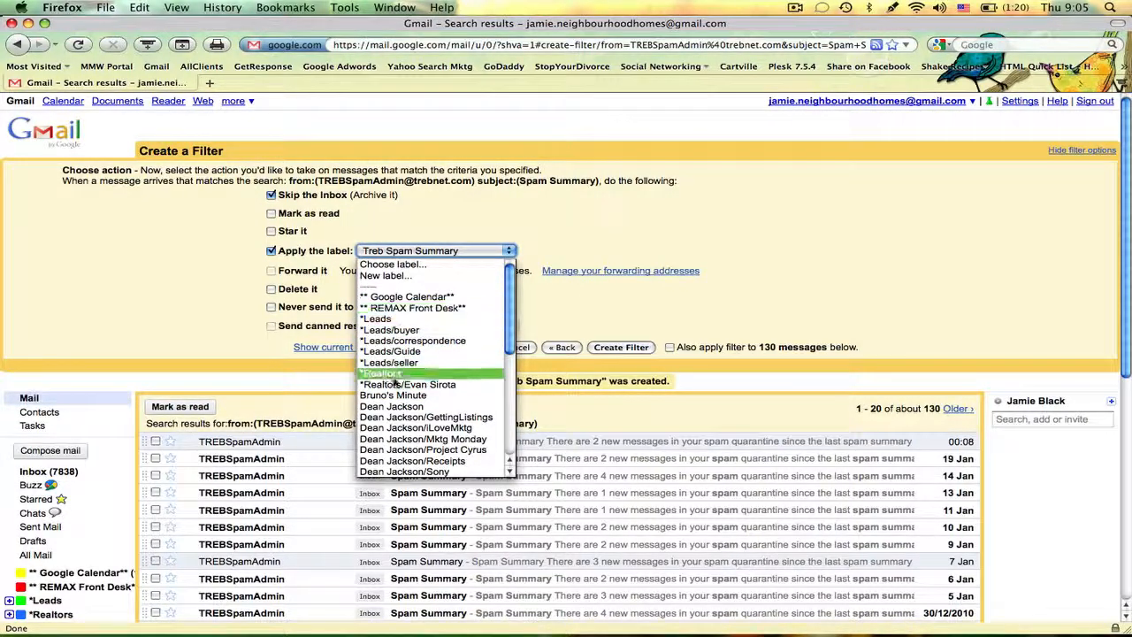
pyautogui.moveTo(511, 340); pyautogui.dragTo(511, 453)
pyautogui.click(457, 474)
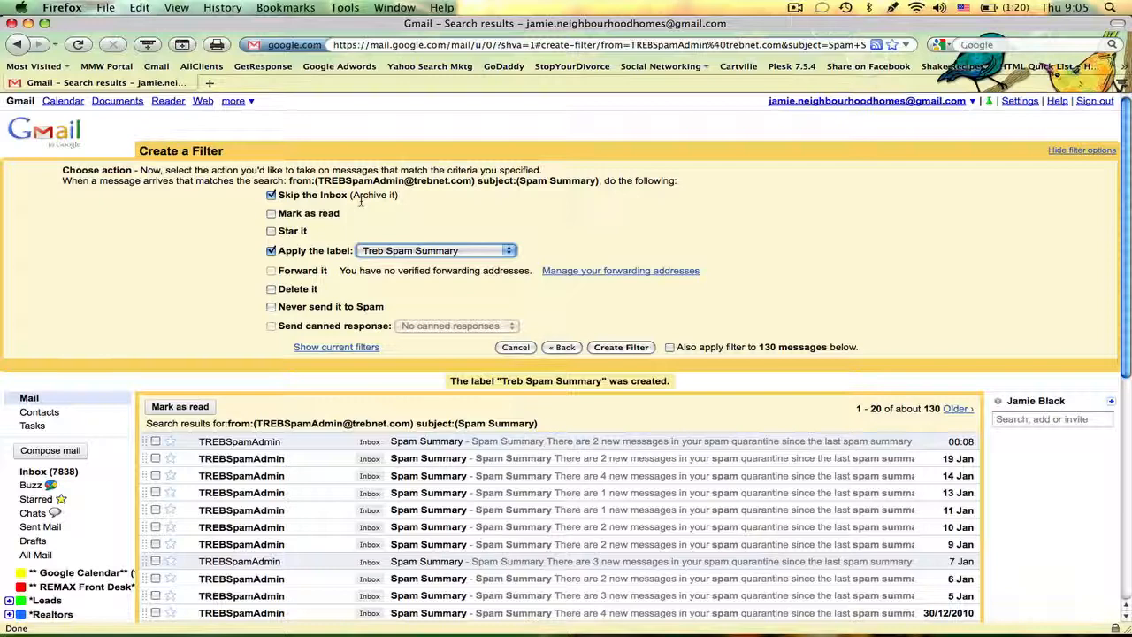
# - Enable Never send it to Spam and create the filter, applying it to the existing matching messages too
pyautogui.click(271, 307)
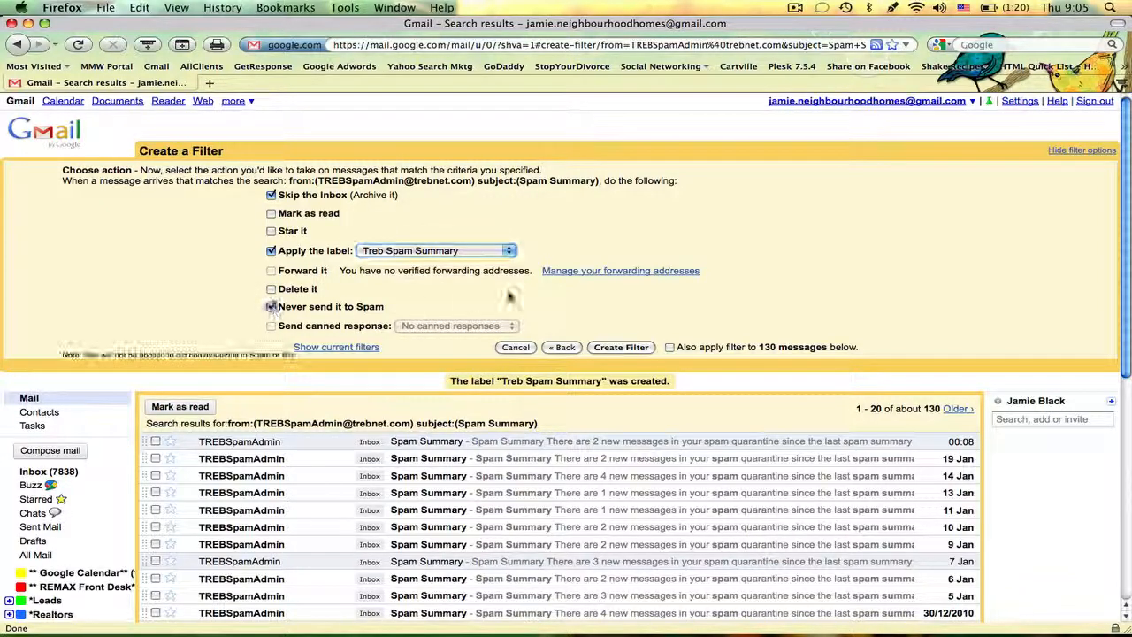
pyautogui.click(670, 348)
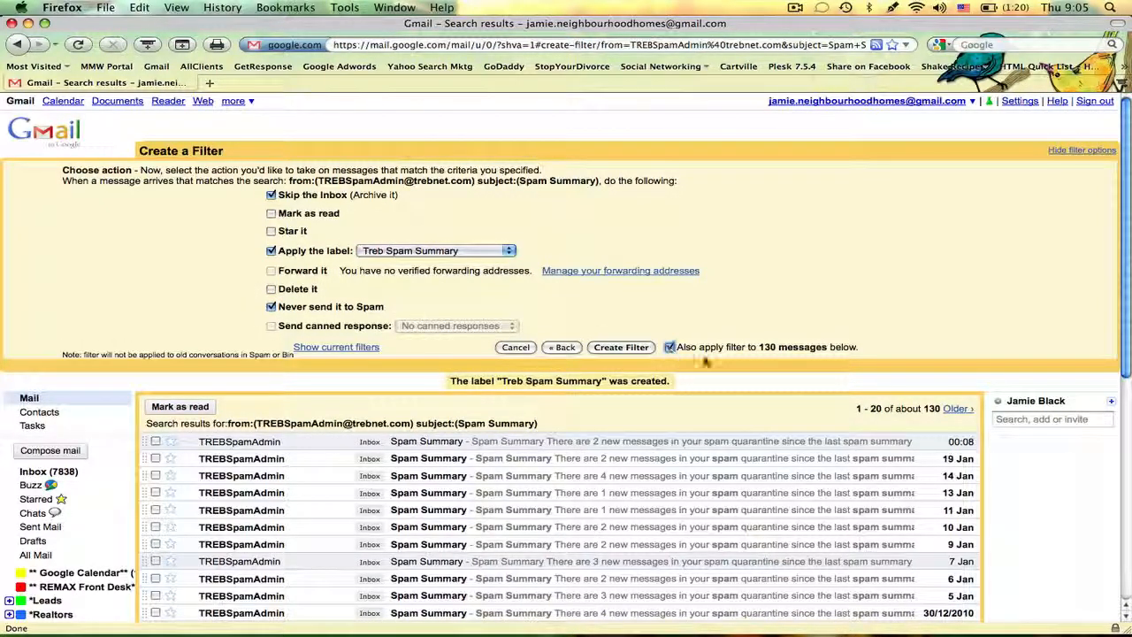
pyautogui.click(619, 348)
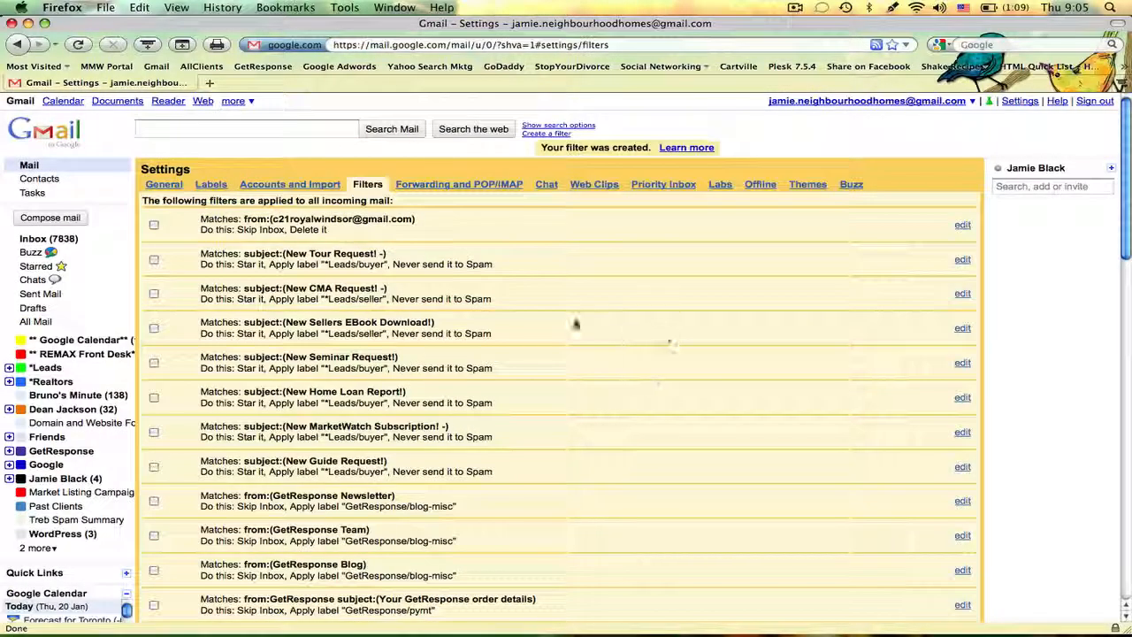
# - Check the list of filters and change the Treb Spam Summary label's colour to pale orange
pyautogui.scroll(-15, 542, 394)
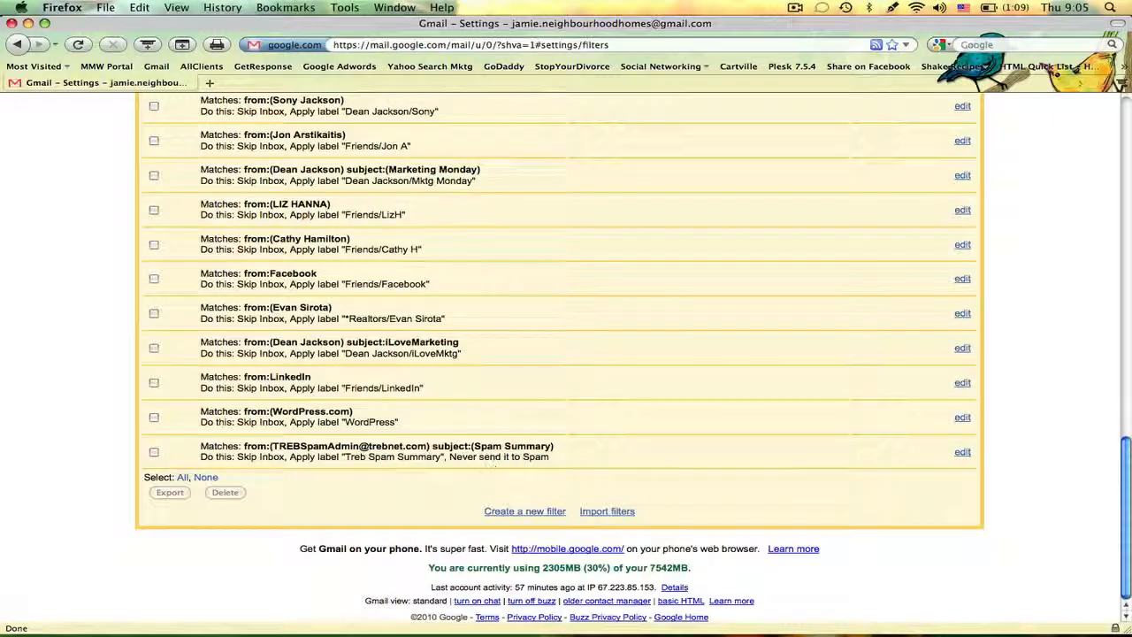
pyautogui.scroll(5, 464, 449)
pyautogui.scroll(12, 467, 442)
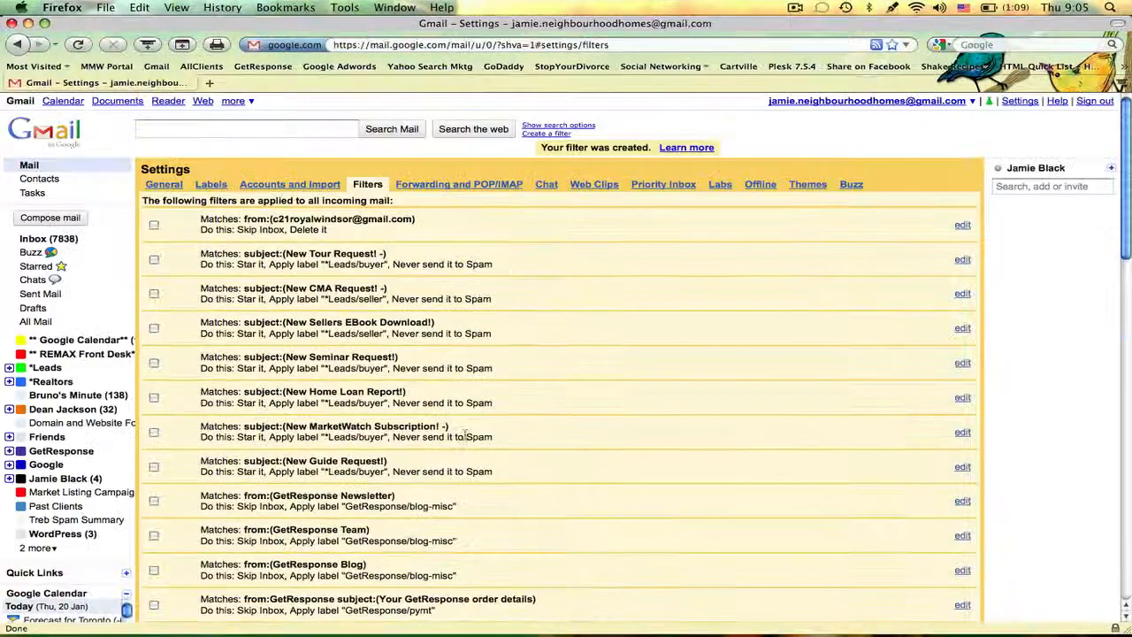
pyautogui.scroll(-1, 53, 478)
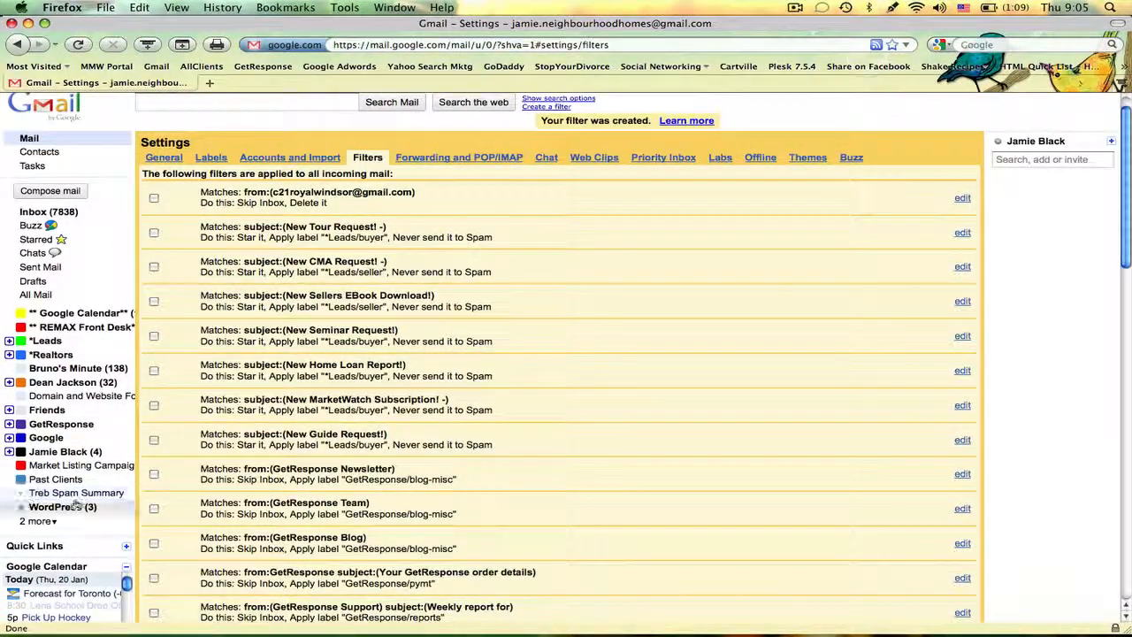
pyautogui.click(21, 494)
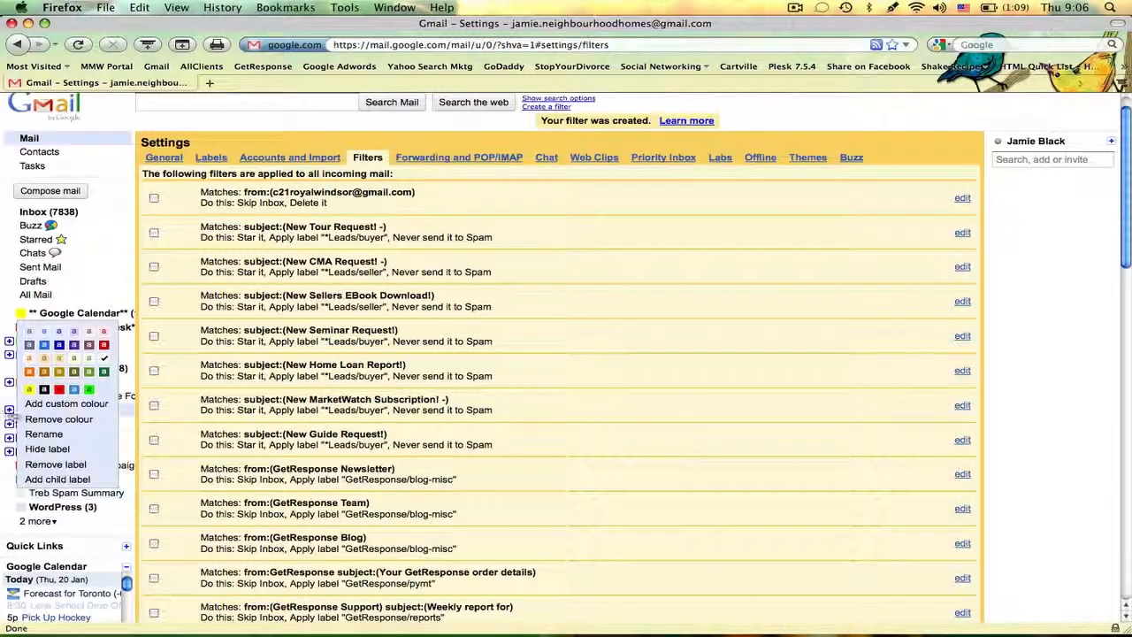
pyautogui.click(28, 360)
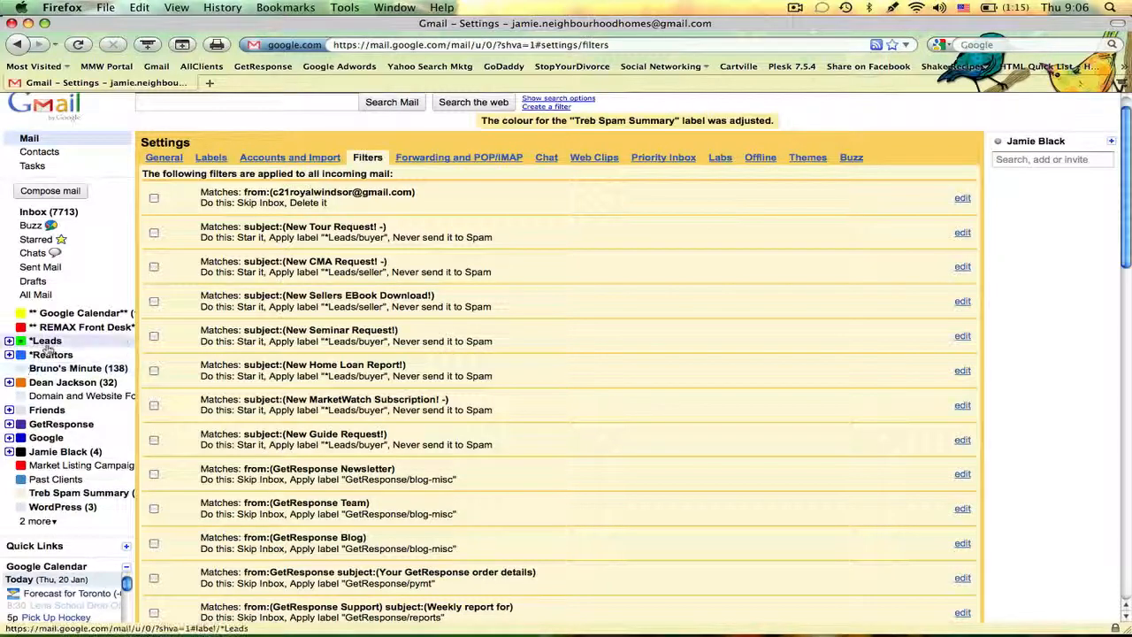
# - Expand the *Leads label and examine how parent and nested labels are named in the label settings
pyautogui.click(9, 340)
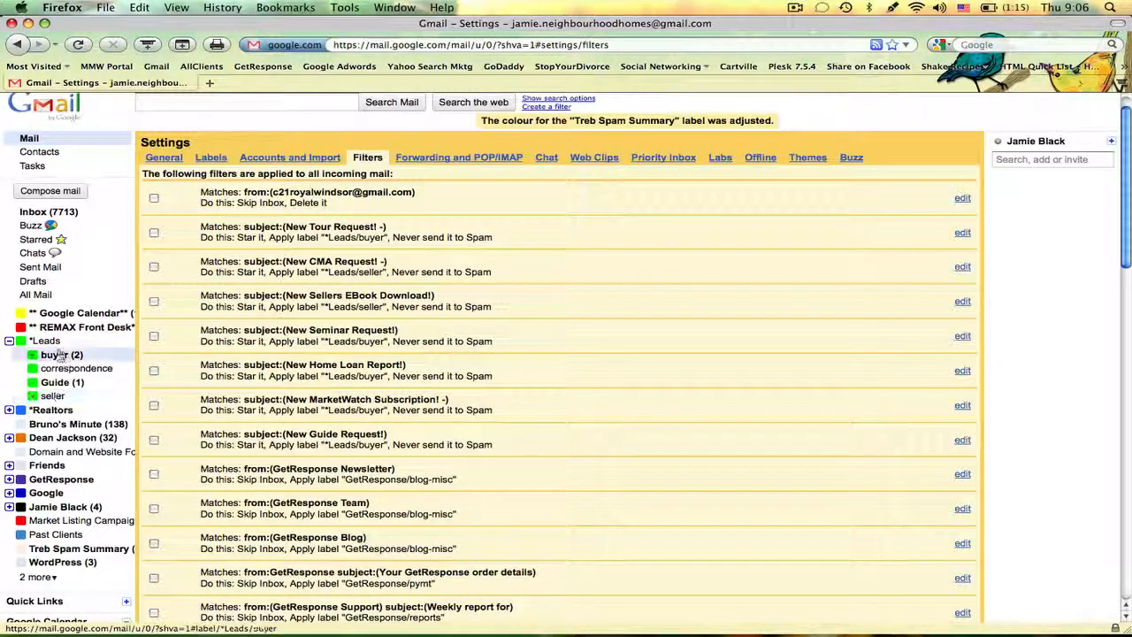
pyautogui.click(215, 159)
pyautogui.scroll(-10, 486, 415)
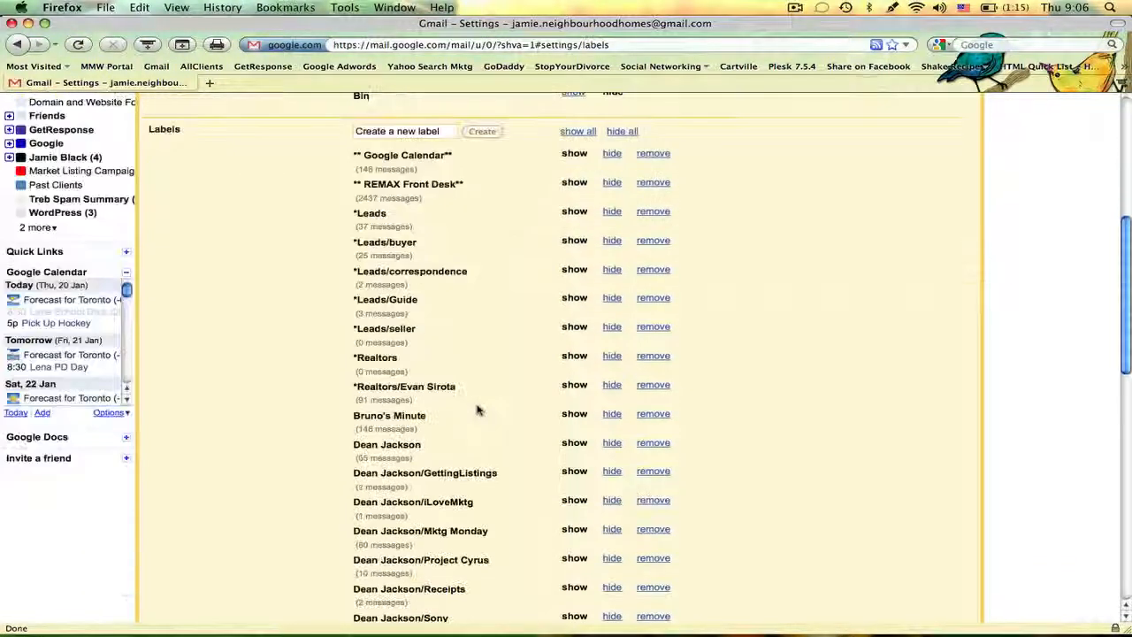
pyautogui.scroll(1, 475, 399)
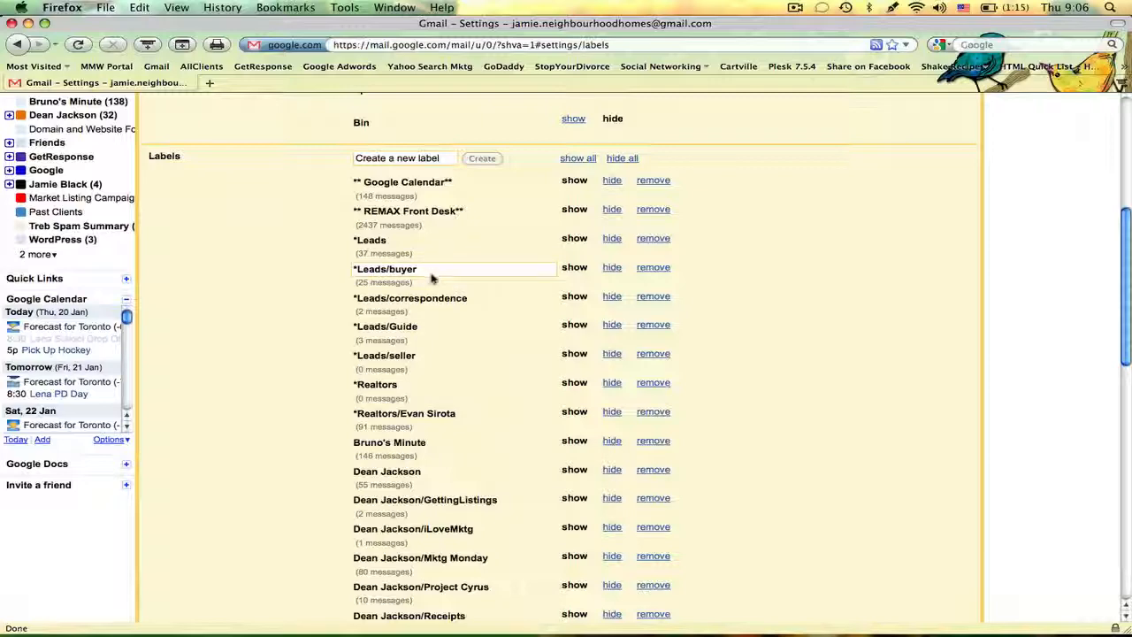
pyautogui.scroll(1, 407, 393)
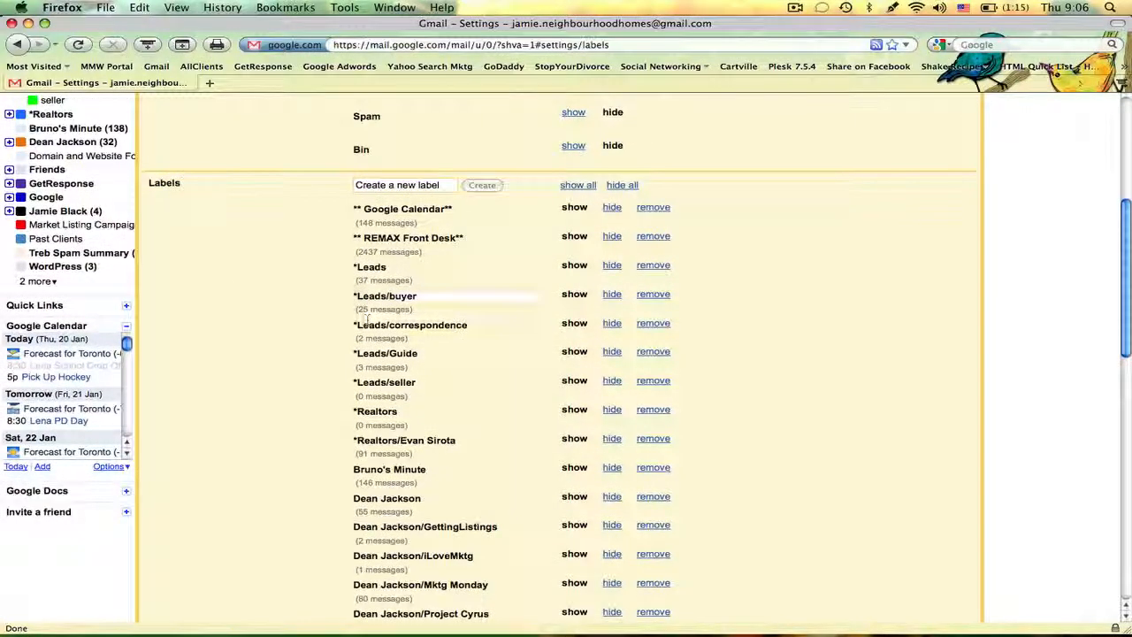
pyautogui.scroll(5, 53, 190)
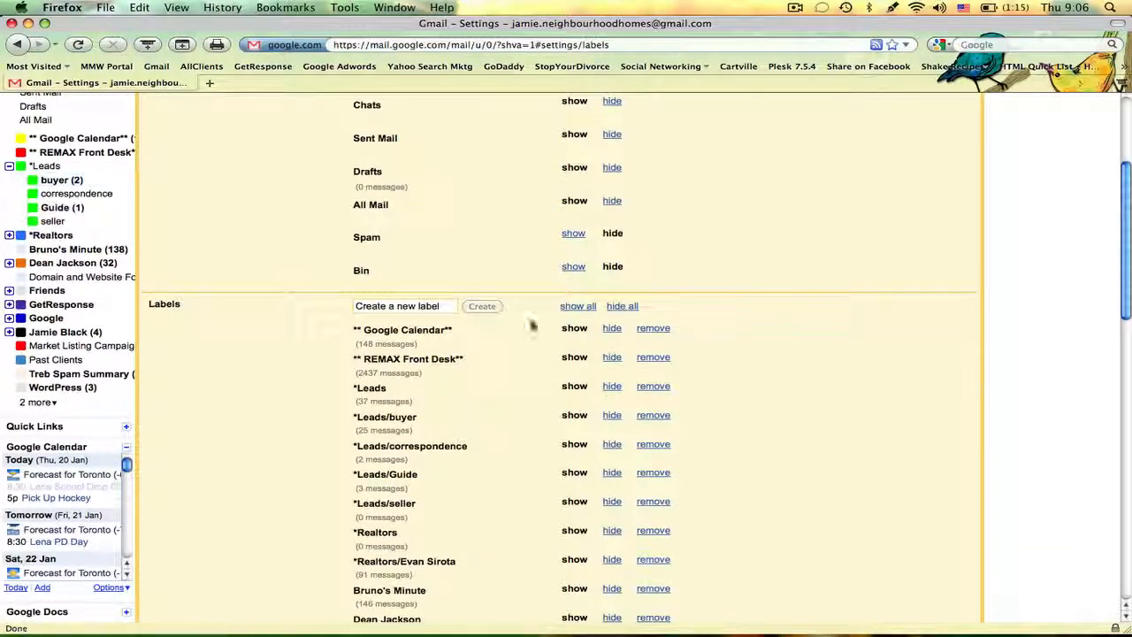
pyautogui.scroll(-20, 492, 508)
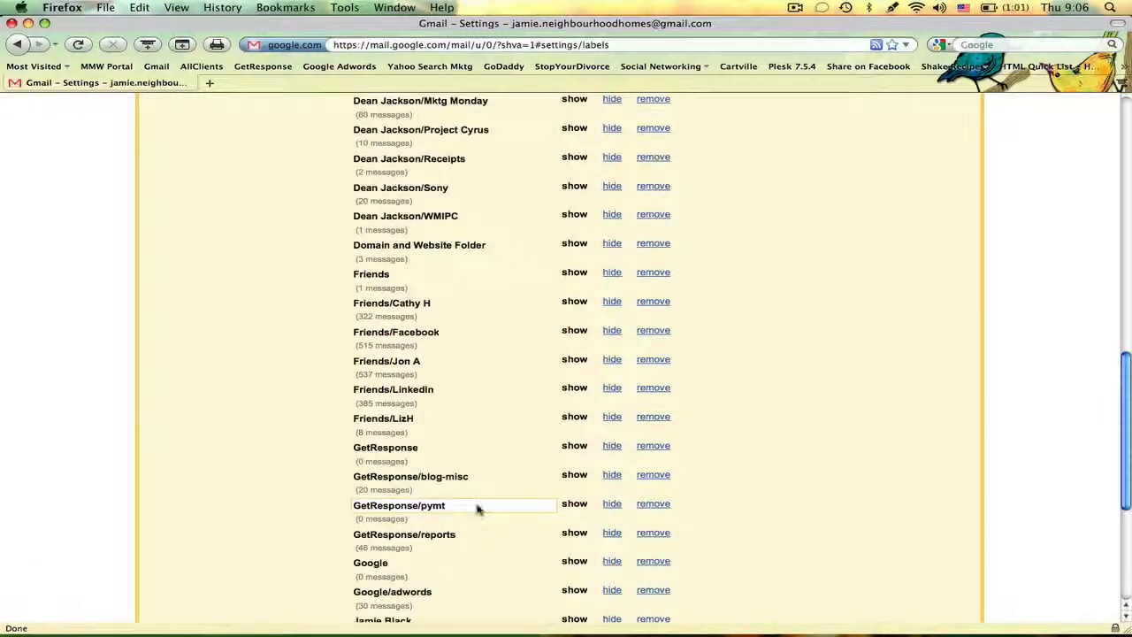
pyautogui.scroll(-10, 491, 506)
pyautogui.scroll(9, 478, 509)
pyautogui.scroll(15, 476, 508)
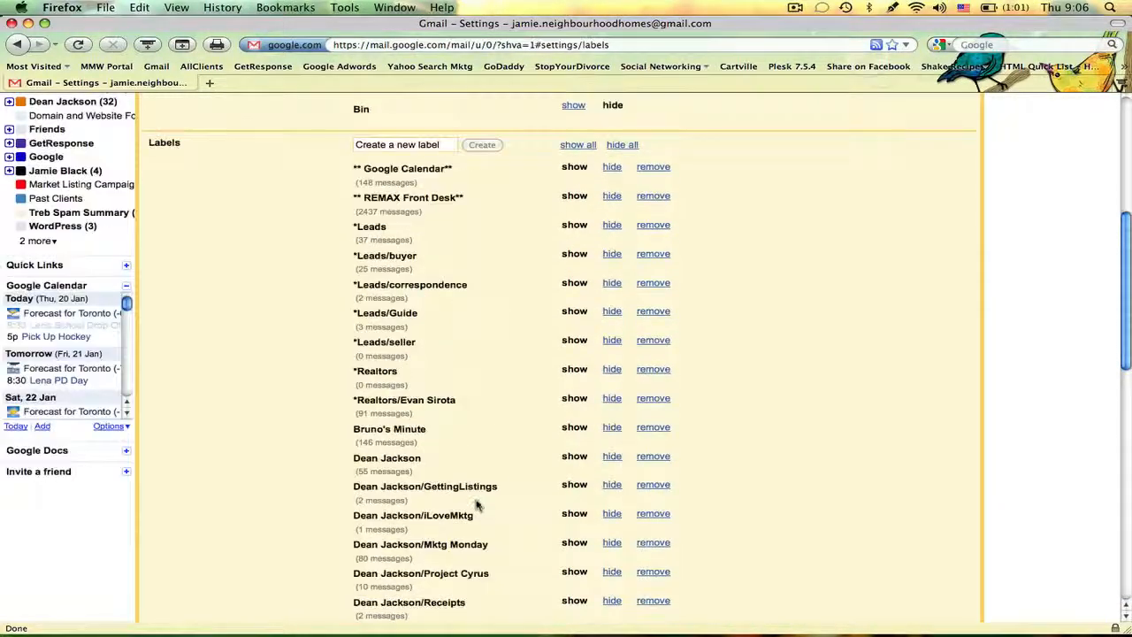